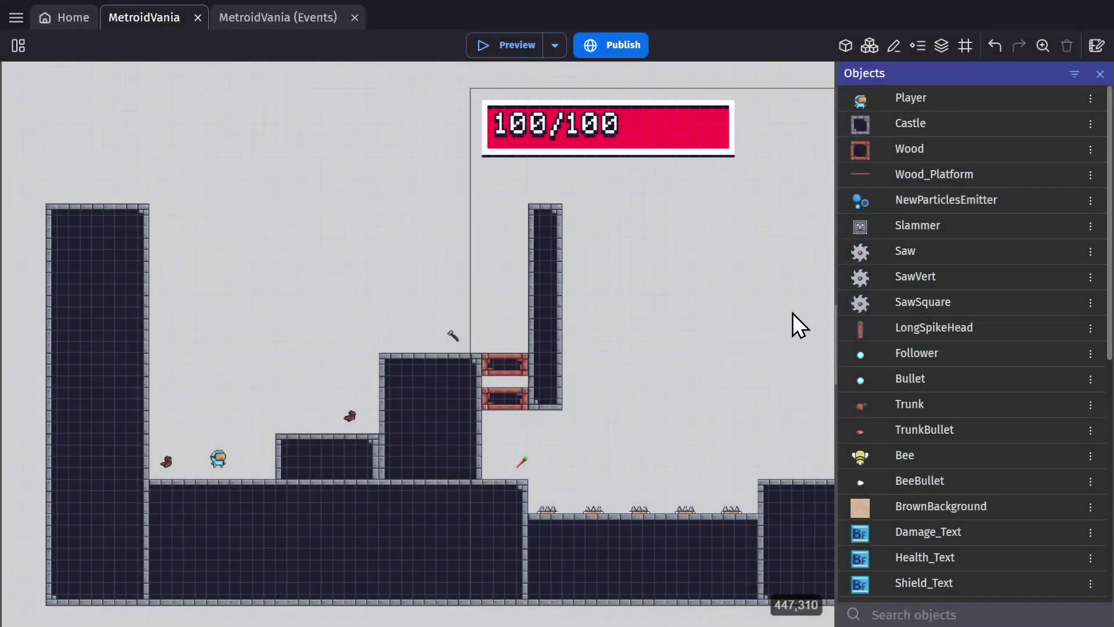
# Look over the MetroidVania level from start to end and browse the installed behaviors available for the Player object
pyautogui.moveTo(773, 351); pyautogui.dragTo(456, 348, button='middle')
pyautogui.moveTo(704, 331); pyautogui.dragTo(303, 316, button='middle')
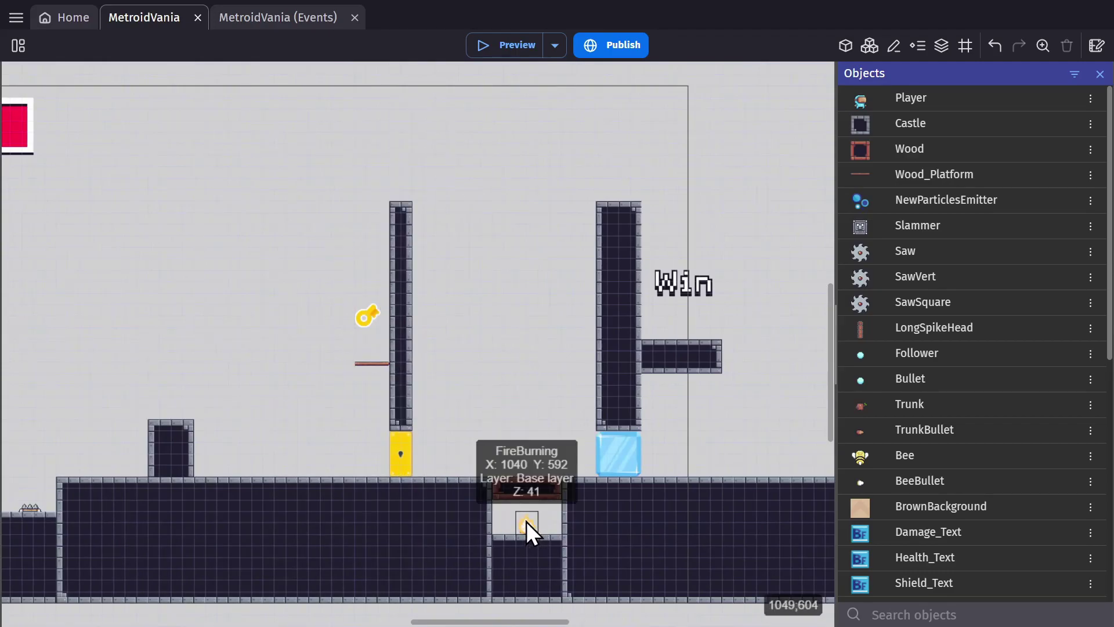
pyautogui.moveTo(788, 412); pyautogui.dragTo(555, 404, button='middle')
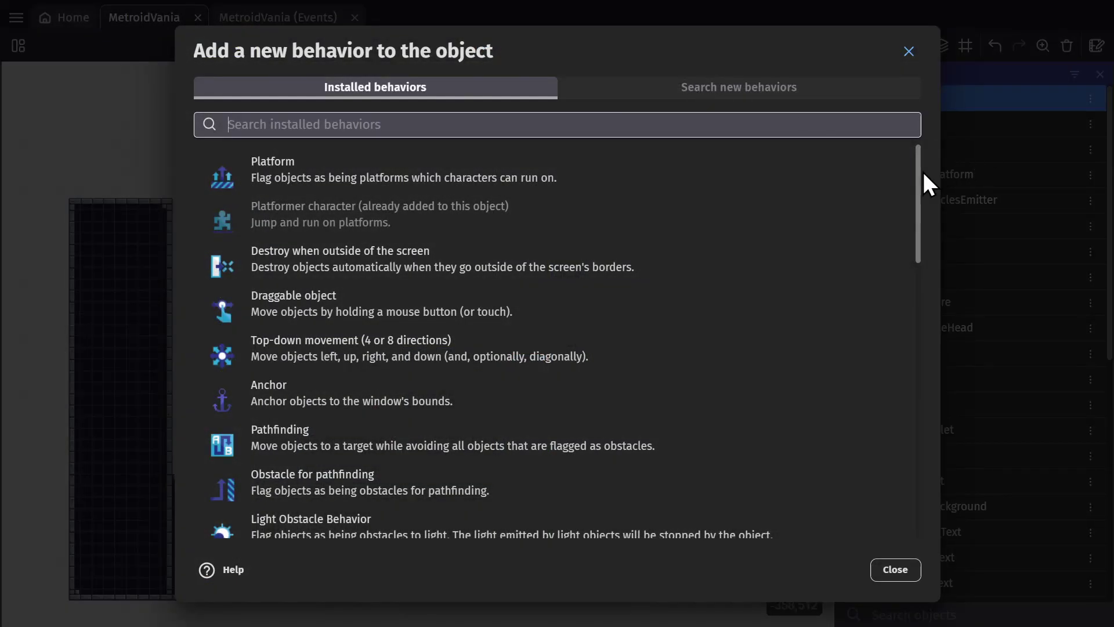
pyautogui.moveTo(918, 180); pyautogui.dragTo(910, 325)
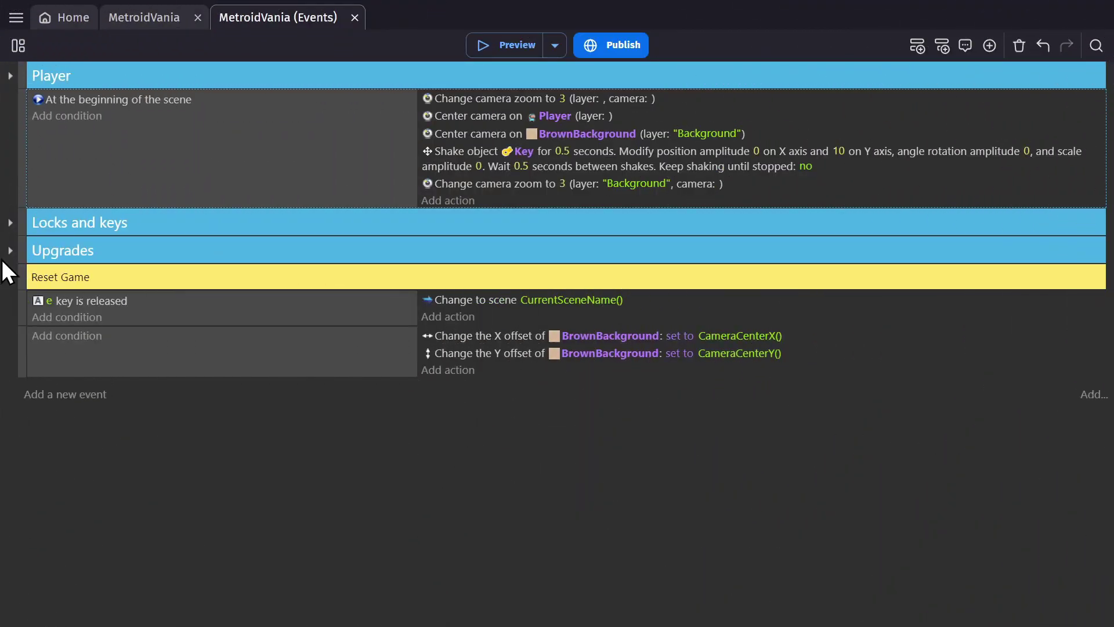
# Expand the Upgrades event group and inspect the air jumps expression in the Jump pickup's action
pyautogui.click(10, 251)
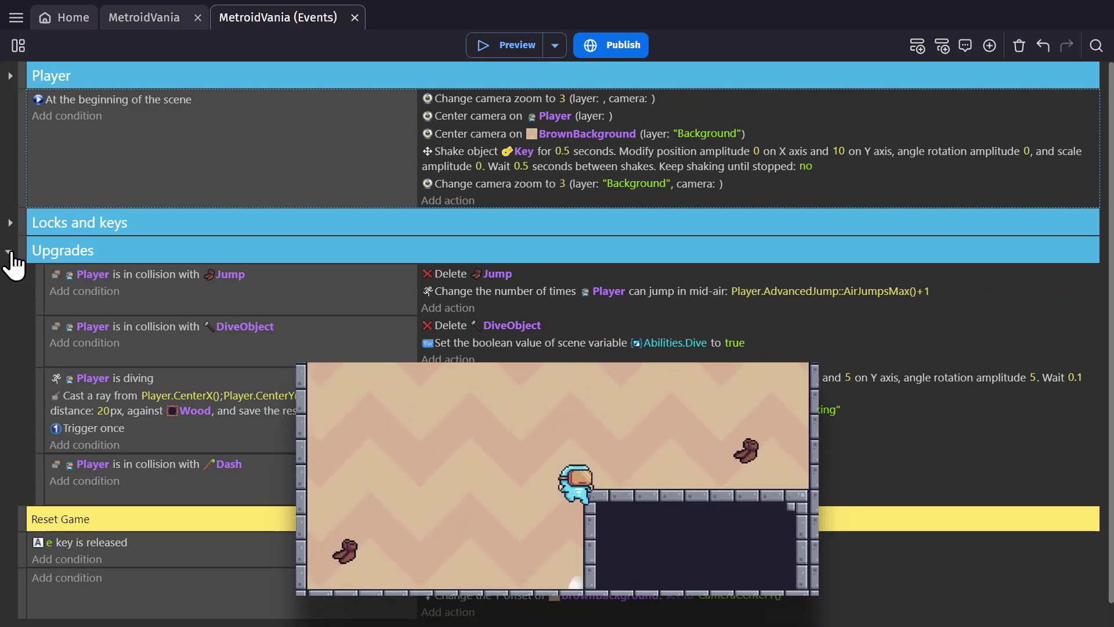
pyautogui.scroll(-1, 271, 292)
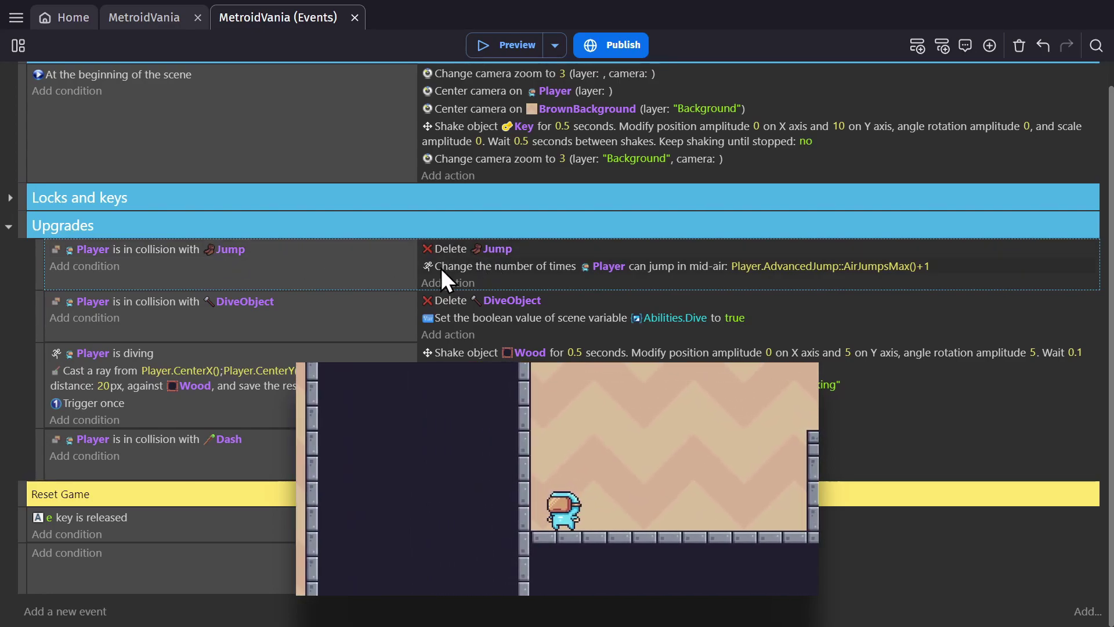
pyautogui.doubleClick(615, 266)
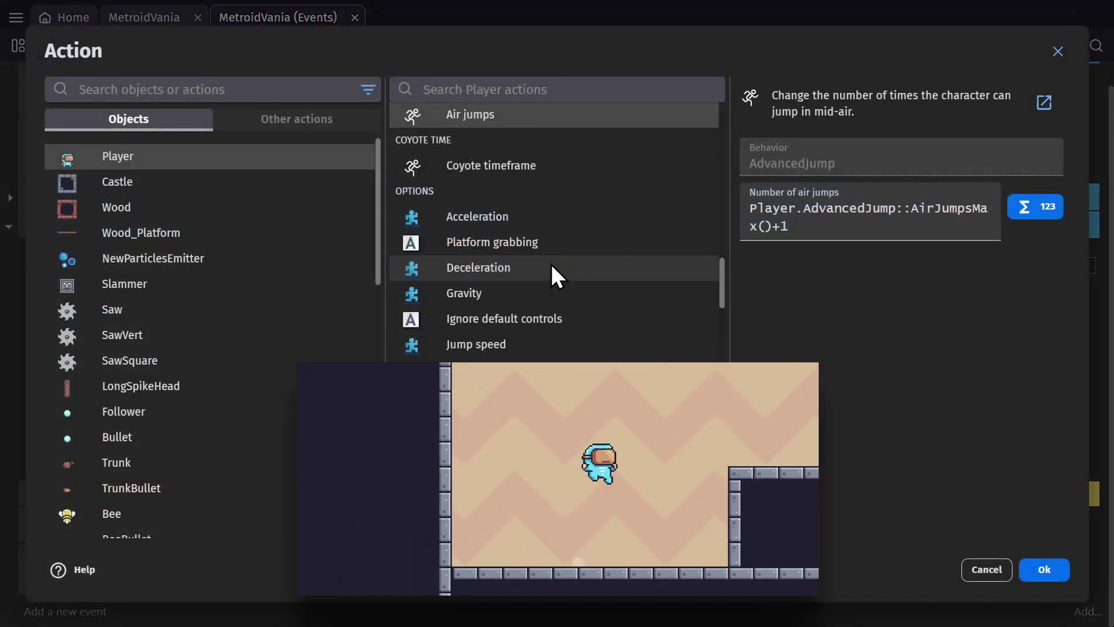
pyautogui.moveTo(791, 226); pyautogui.dragTo(744, 206)
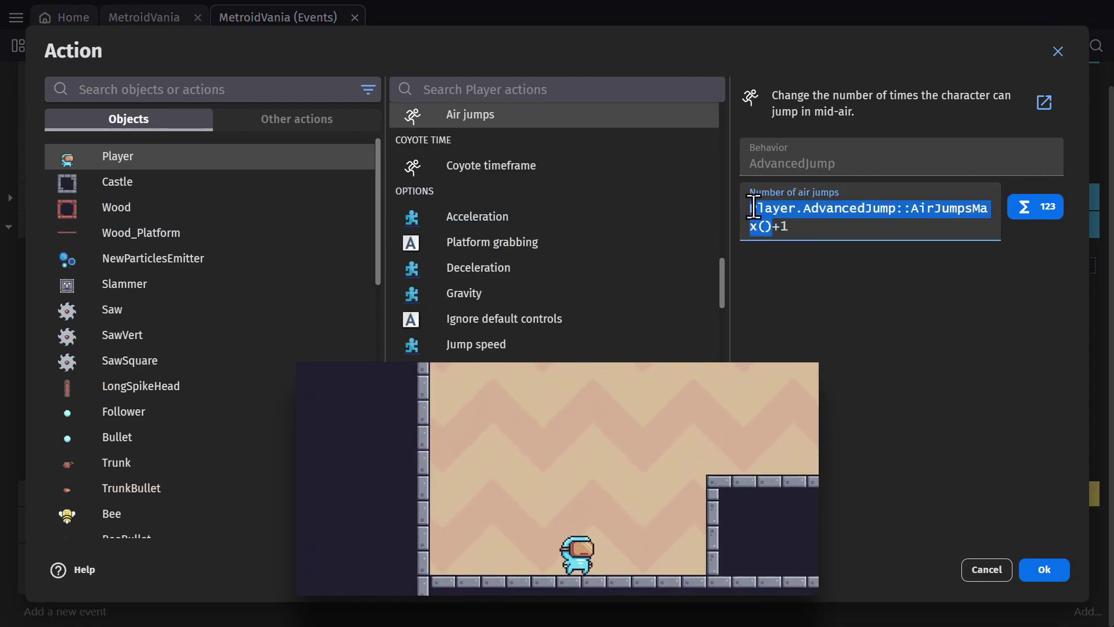
pyautogui.click(785, 227)
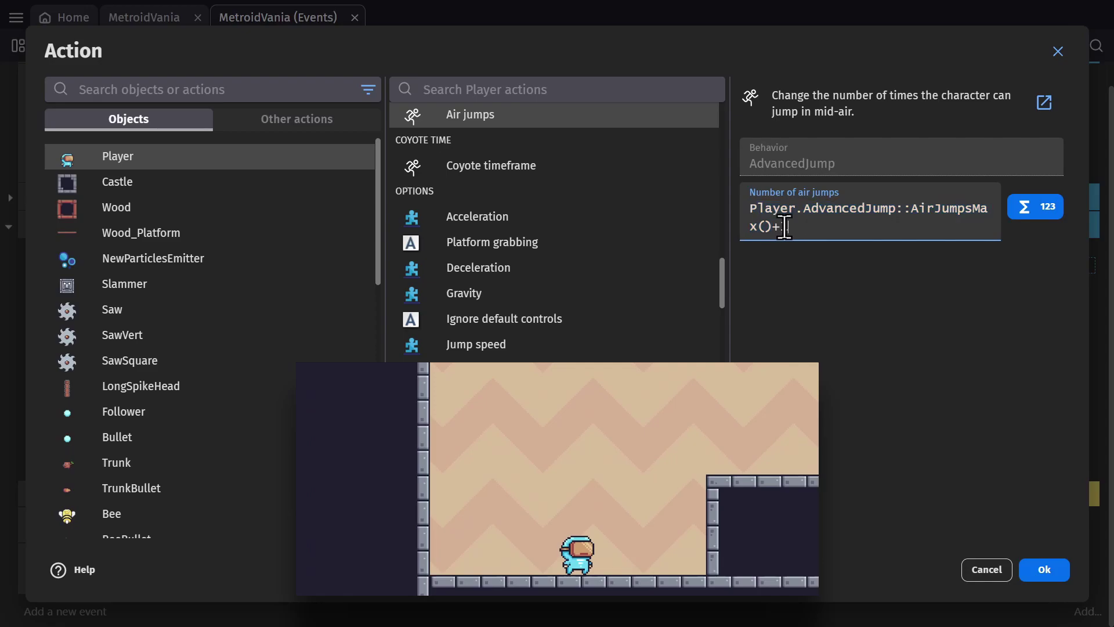
pyautogui.moveTo(776, 226); pyautogui.dragTo(772, 227)
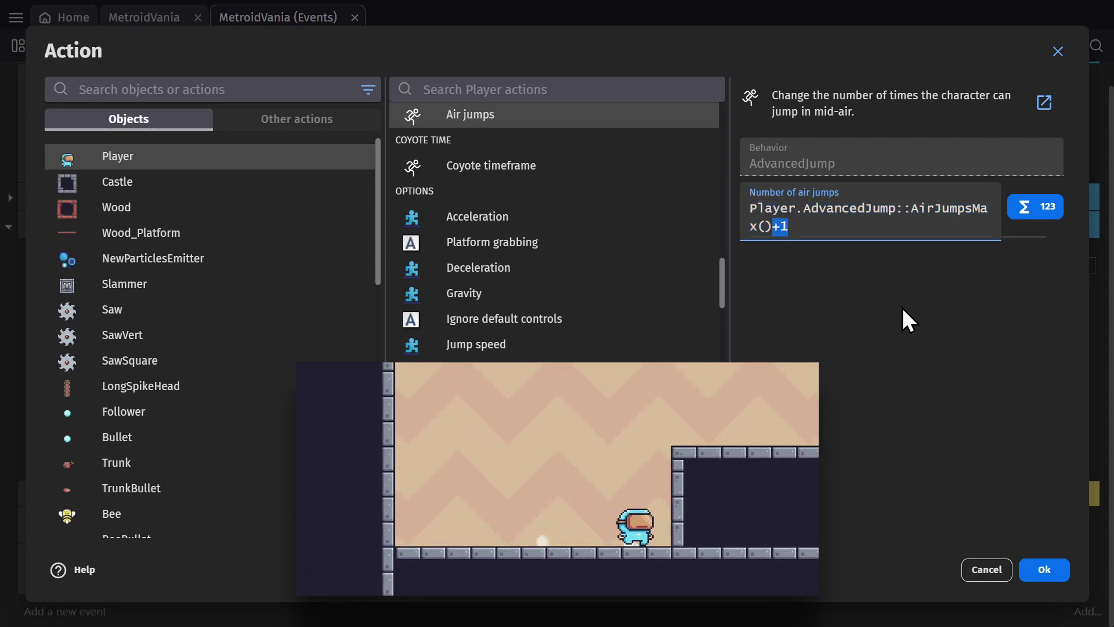
pyautogui.click(1044, 568)
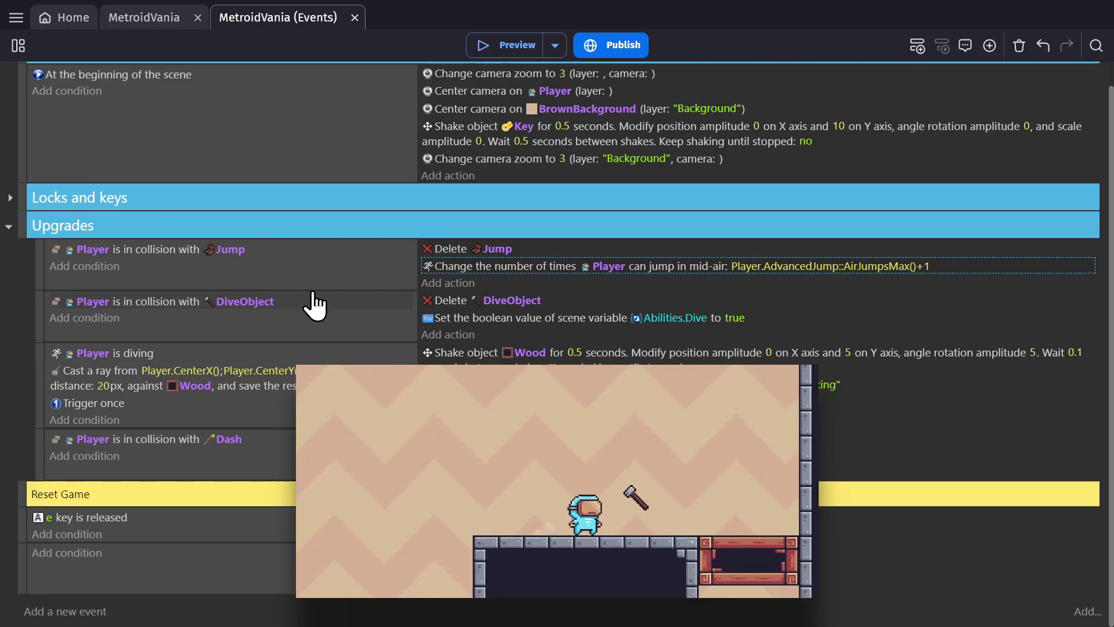
# Examine the DiveObject pickup event's condition and actions, and open the scene properties from the level to look up its variables
pyautogui.click(300, 276)
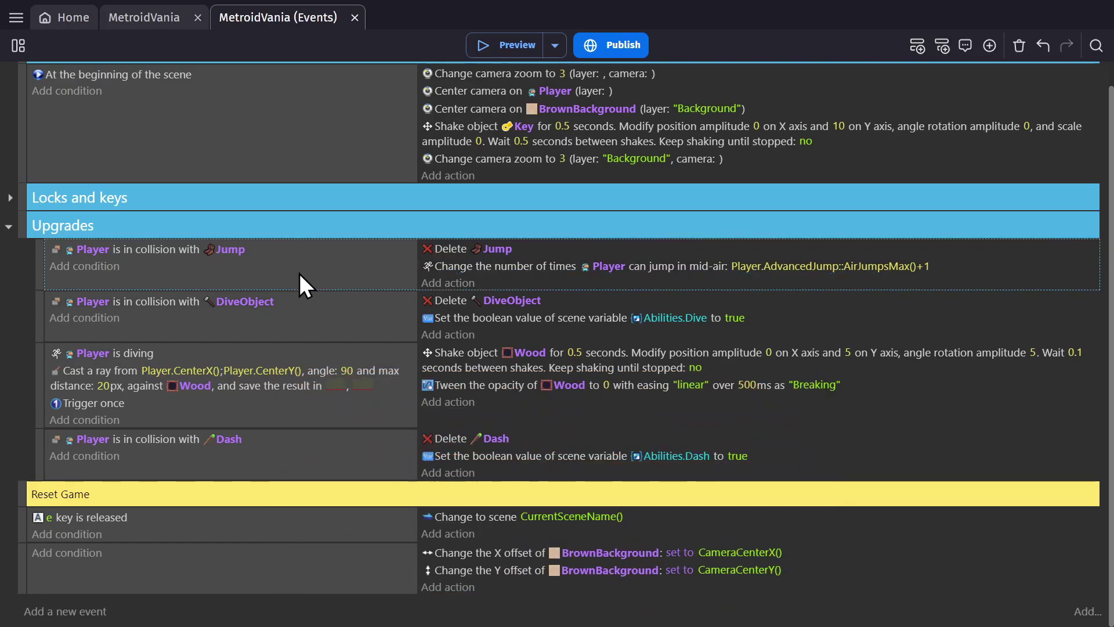
pyautogui.click(154, 302)
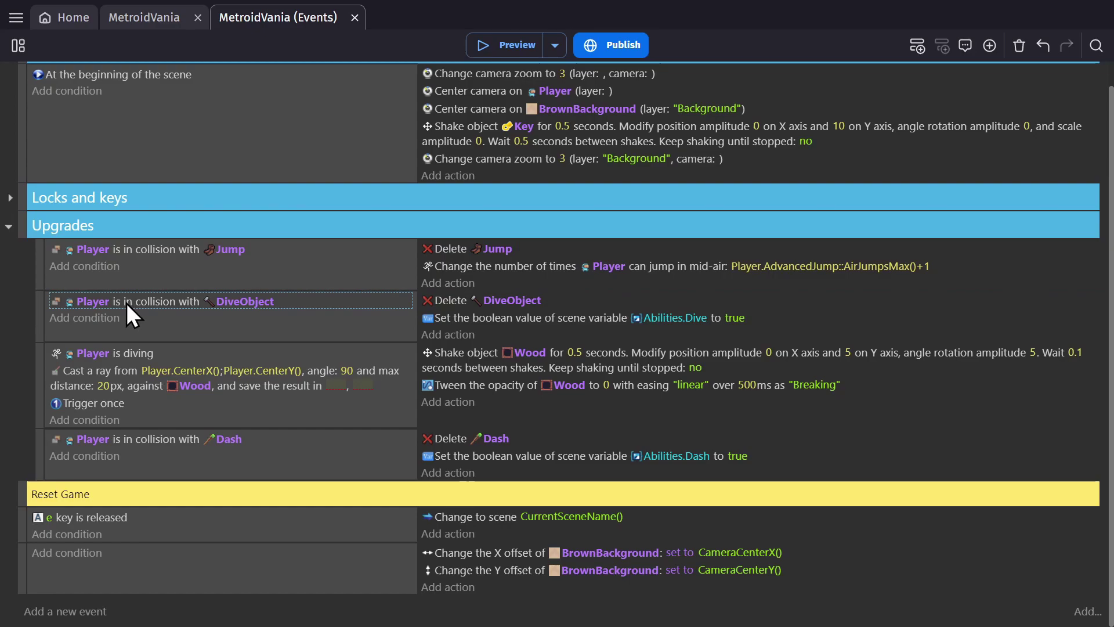
pyautogui.click(451, 303)
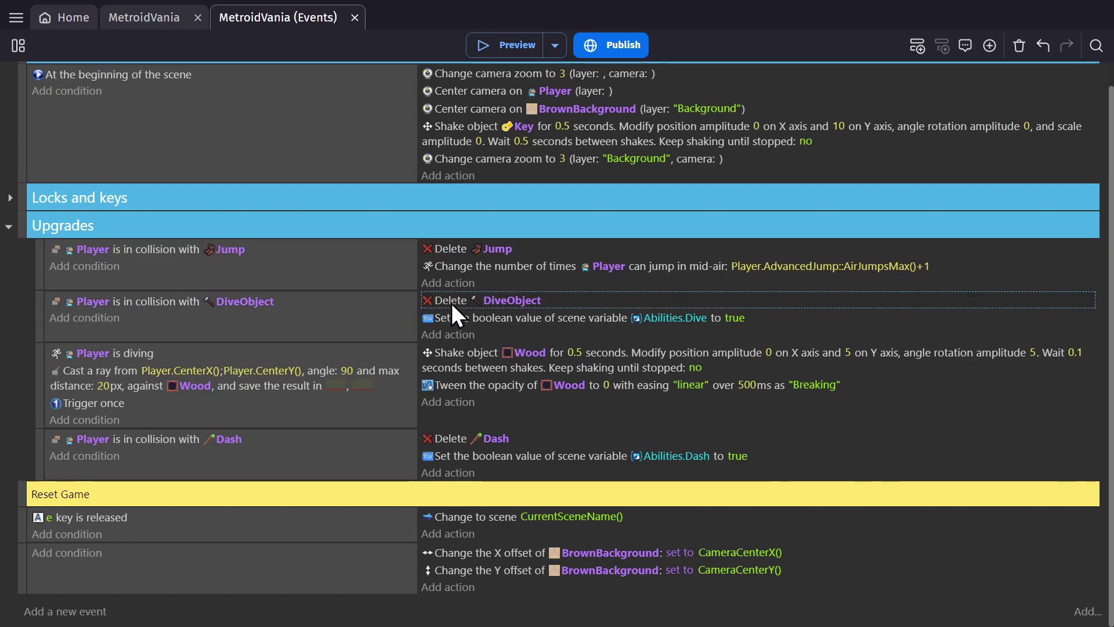
pyautogui.click(550, 318)
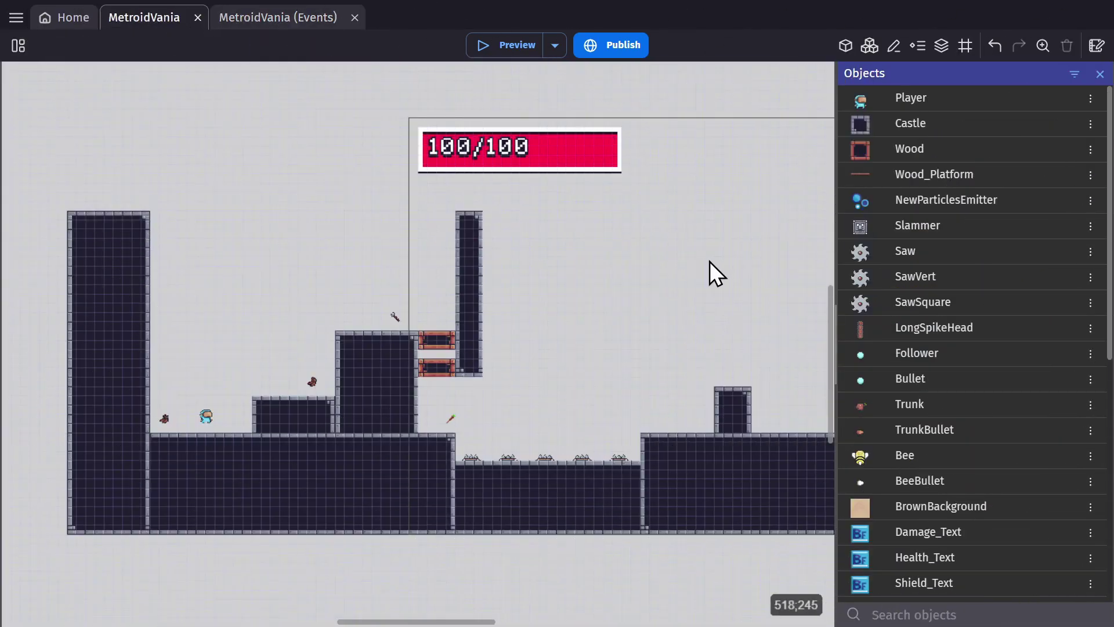
pyautogui.rightClick(709, 261)
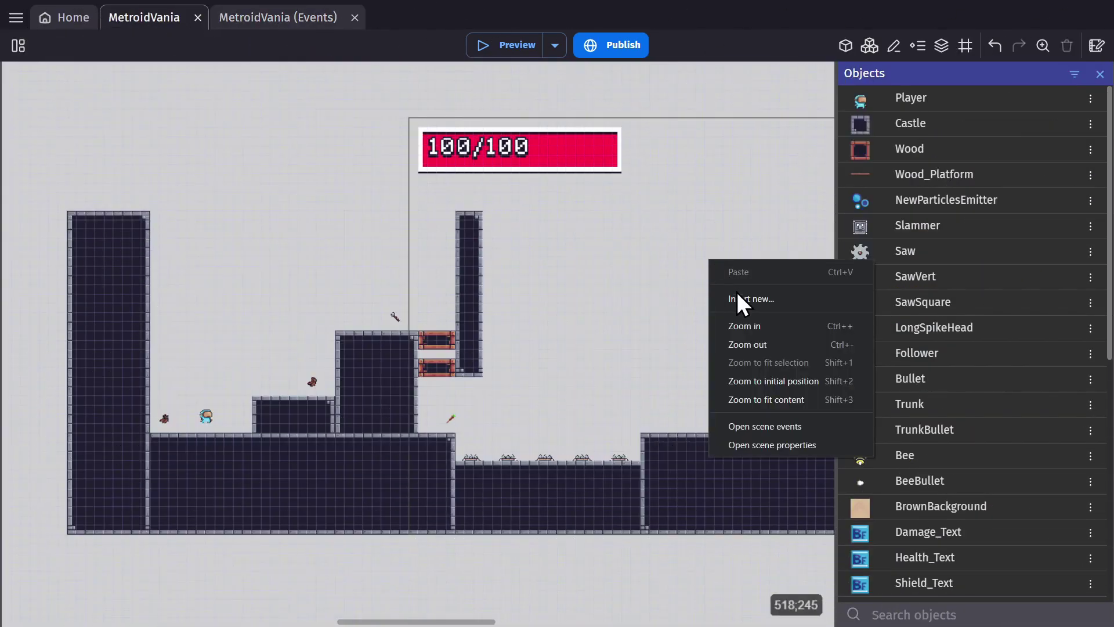
pyautogui.click(802, 450)
pyautogui.click(428, 425)
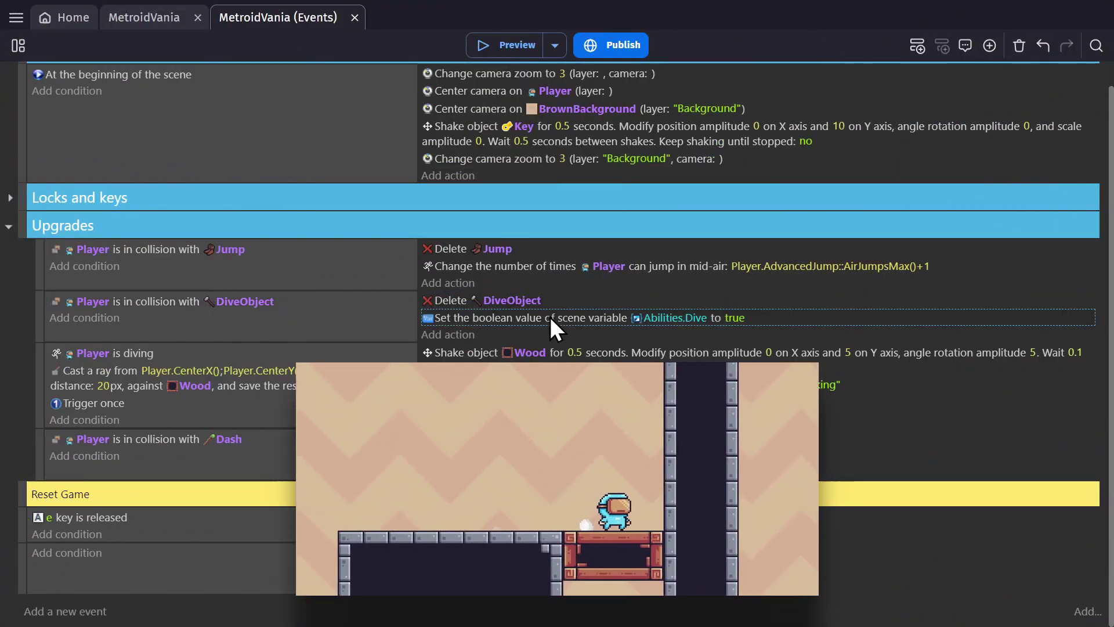
# Expand the Player event group and its LShift event, and examine the dive conditions that use Abilities.Dive
pyautogui.scroll(1, 550, 317)
pyautogui.click(9, 75)
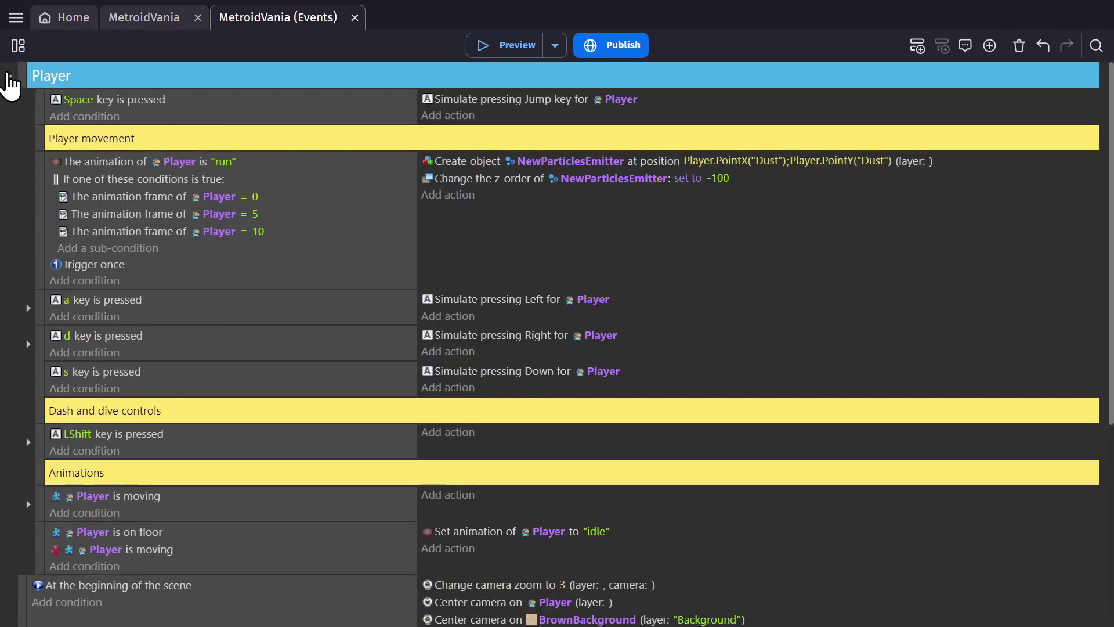
pyautogui.scroll(-4, 29, 227)
pyautogui.click(28, 228)
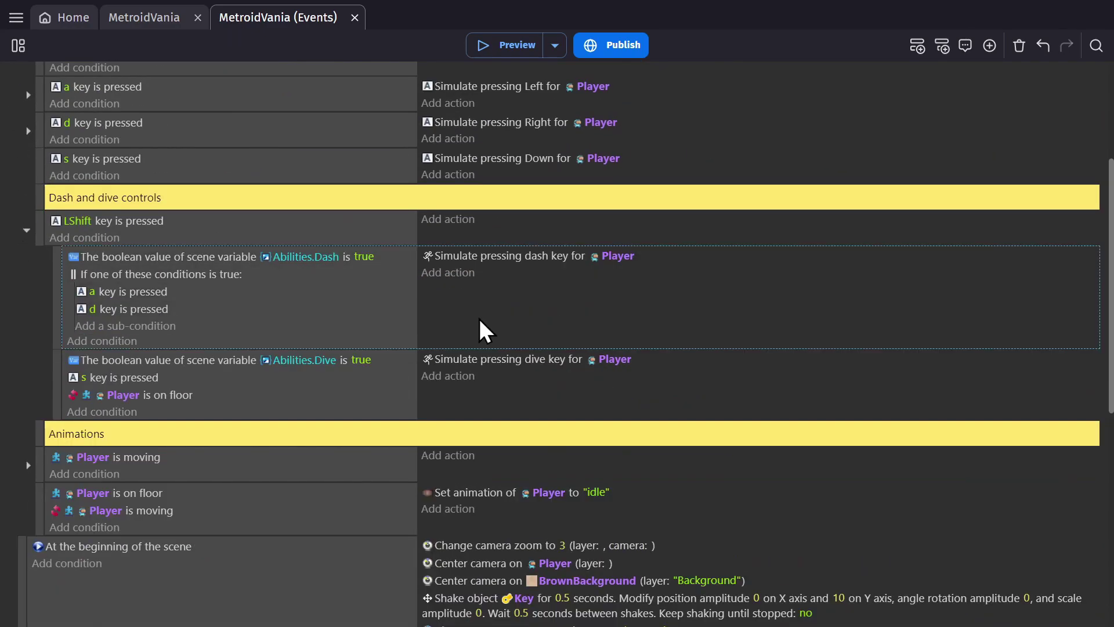
pyautogui.click(519, 411)
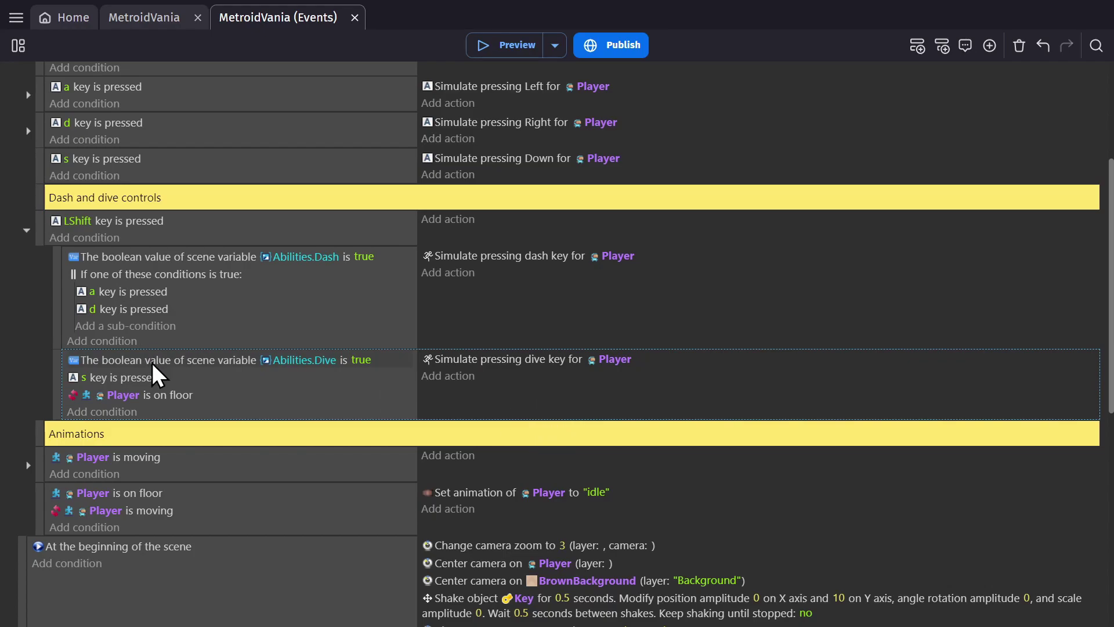
pyautogui.click(309, 360)
pyautogui.click(481, 410)
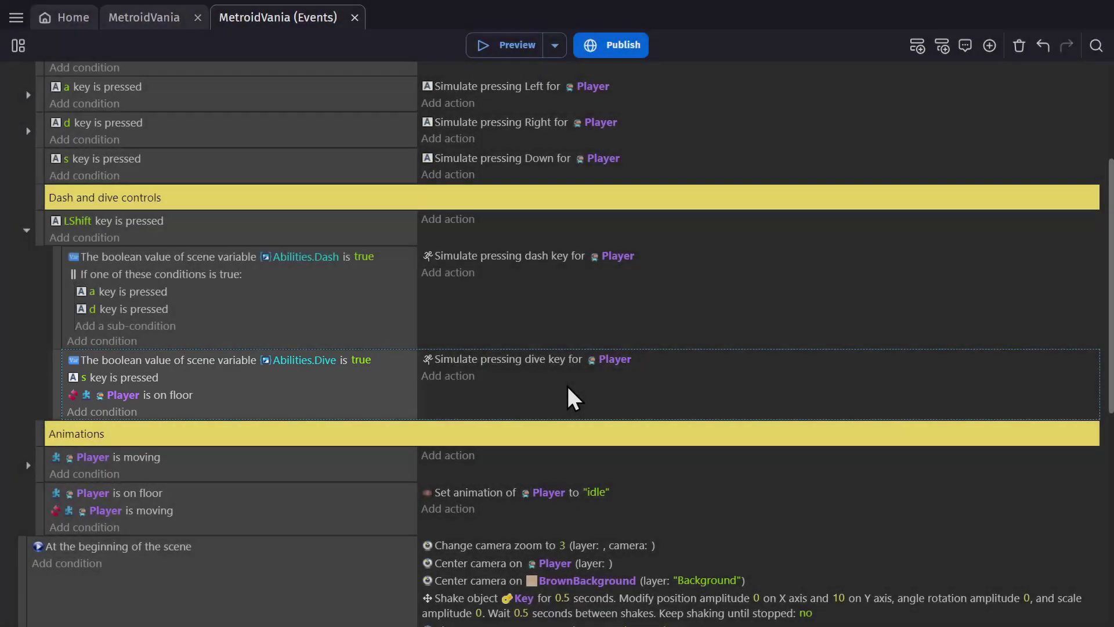
# Examine the event that breaks Wood when the Player dives, including the settings of its opacity tween action
pyautogui.scroll(-8, 567, 385)
pyautogui.click(369, 414)
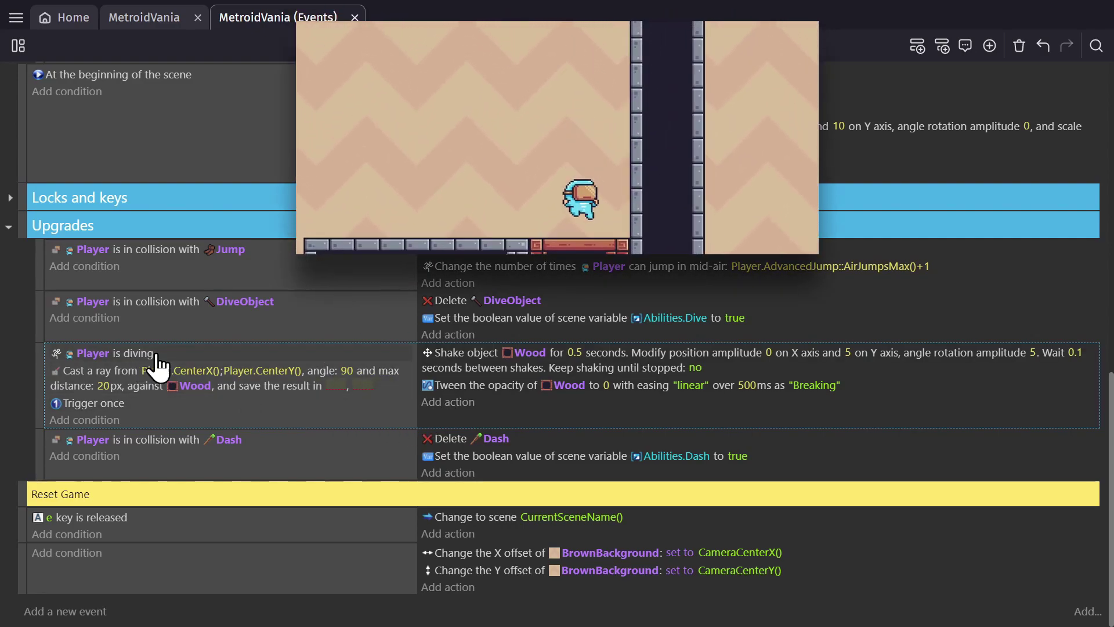
pyautogui.click(106, 370)
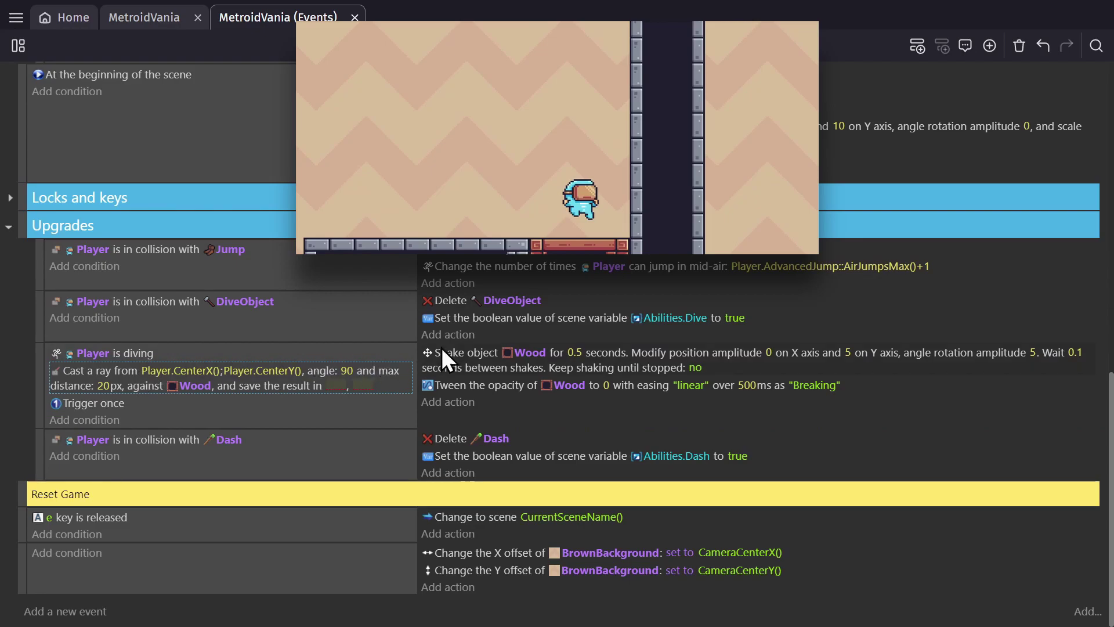
pyautogui.doubleClick(492, 381)
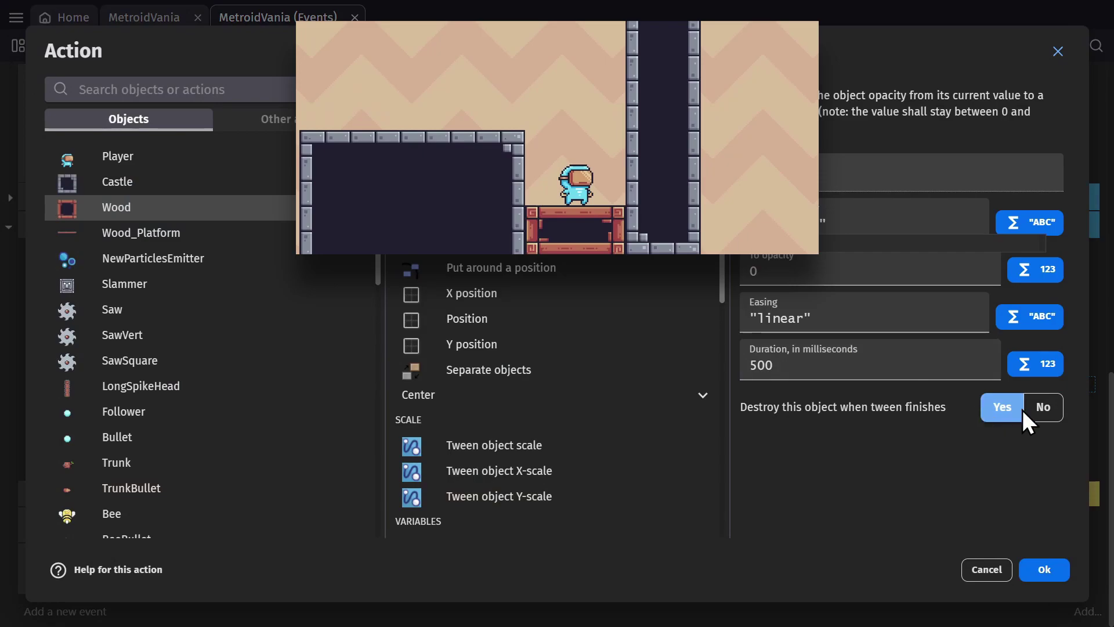
pyautogui.click(1039, 569)
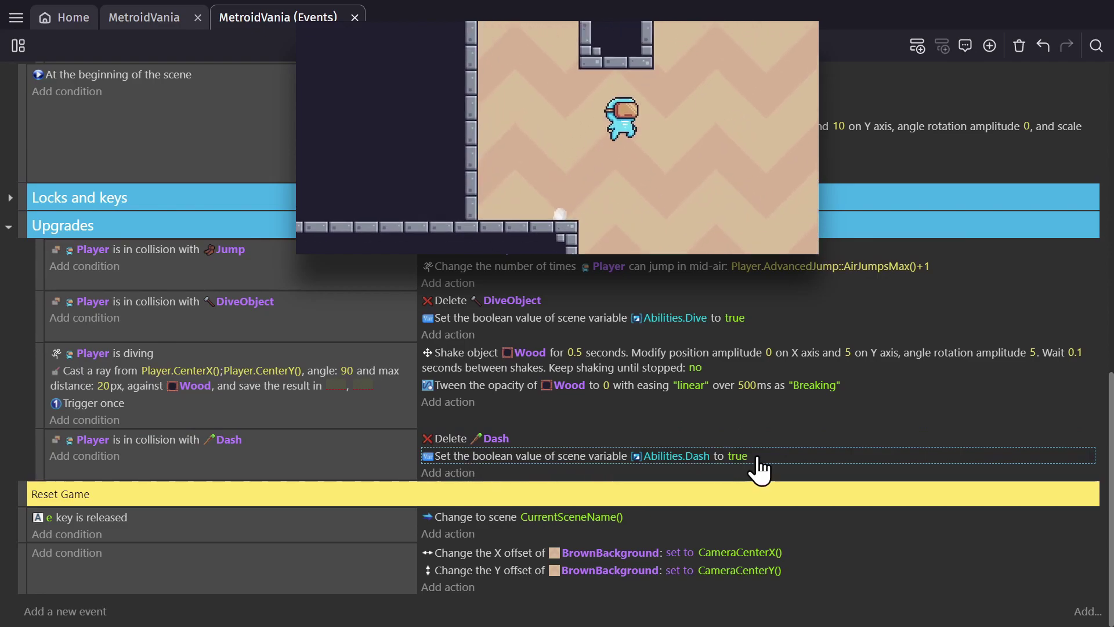
# Review the dash controls under the LShift event and the scene's Abilities and Keys variable structures
pyautogui.scroll(10, 323, 458)
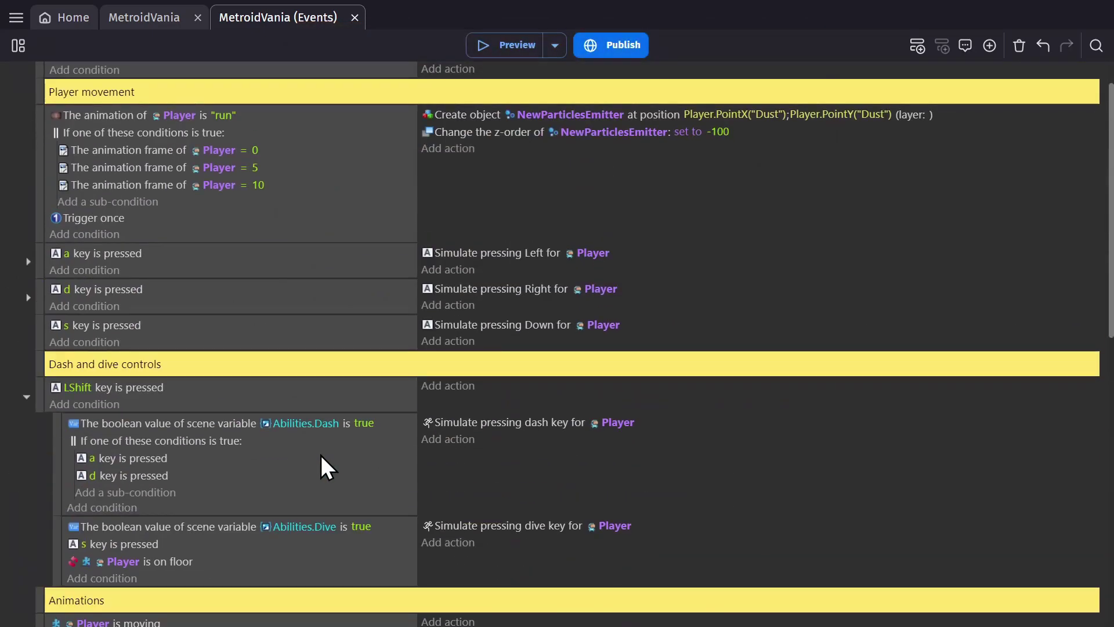
pyautogui.scroll(-4, 319, 348)
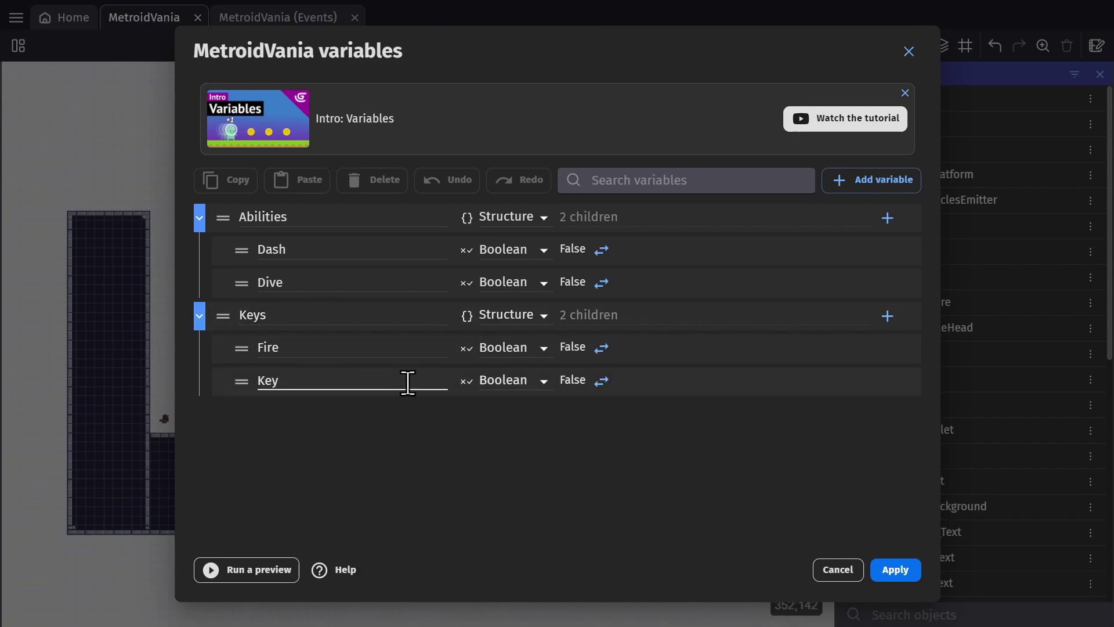
pyautogui.click(837, 569)
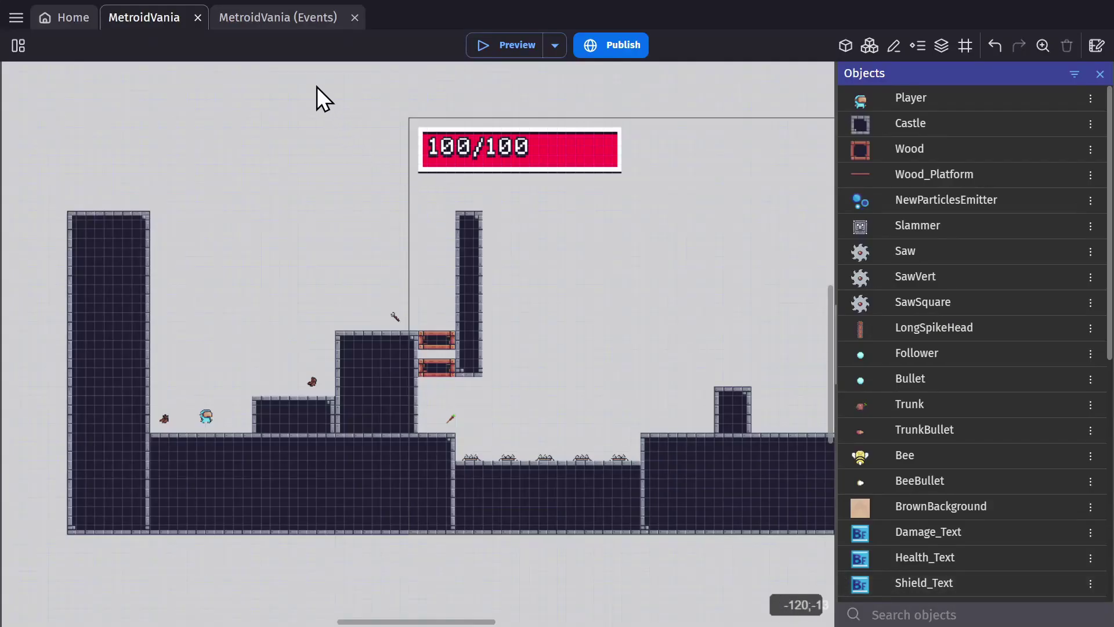
# Review the key pickup and door events in the Locks and keys group, and open the Player object for editing
pyautogui.click(274, 23)
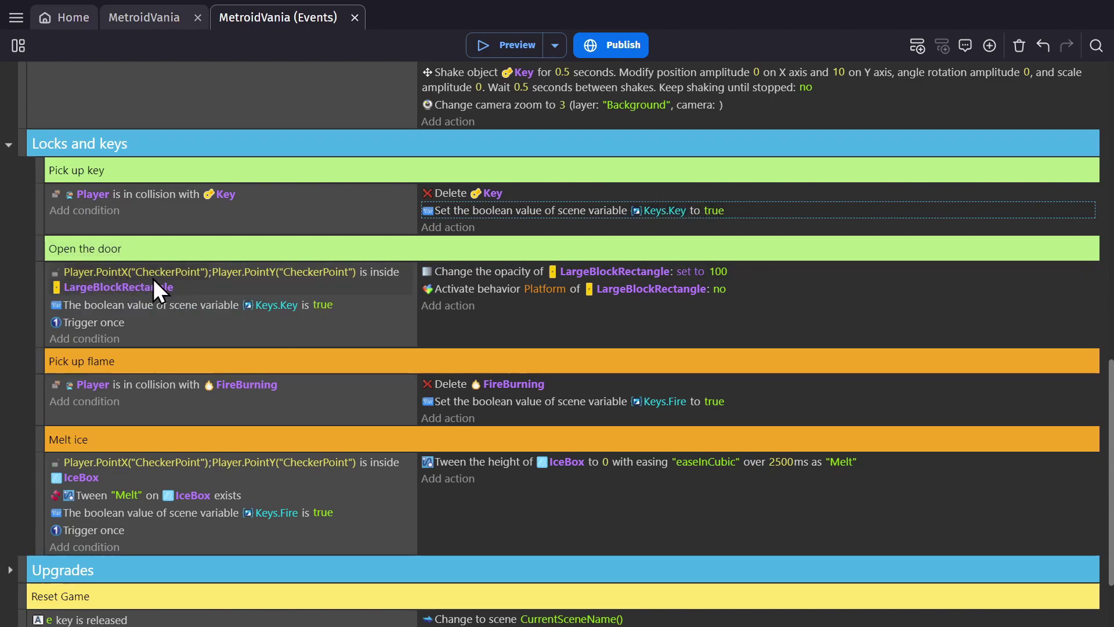
pyautogui.click(145, 17)
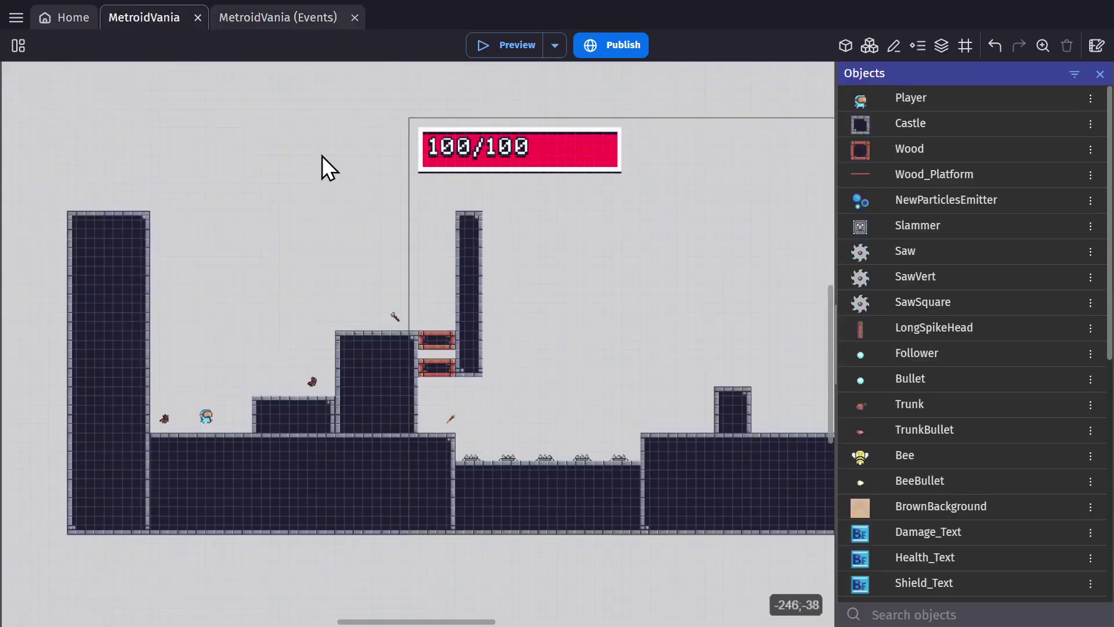
pyautogui.doubleClick(209, 412)
pyautogui.click(343, 526)
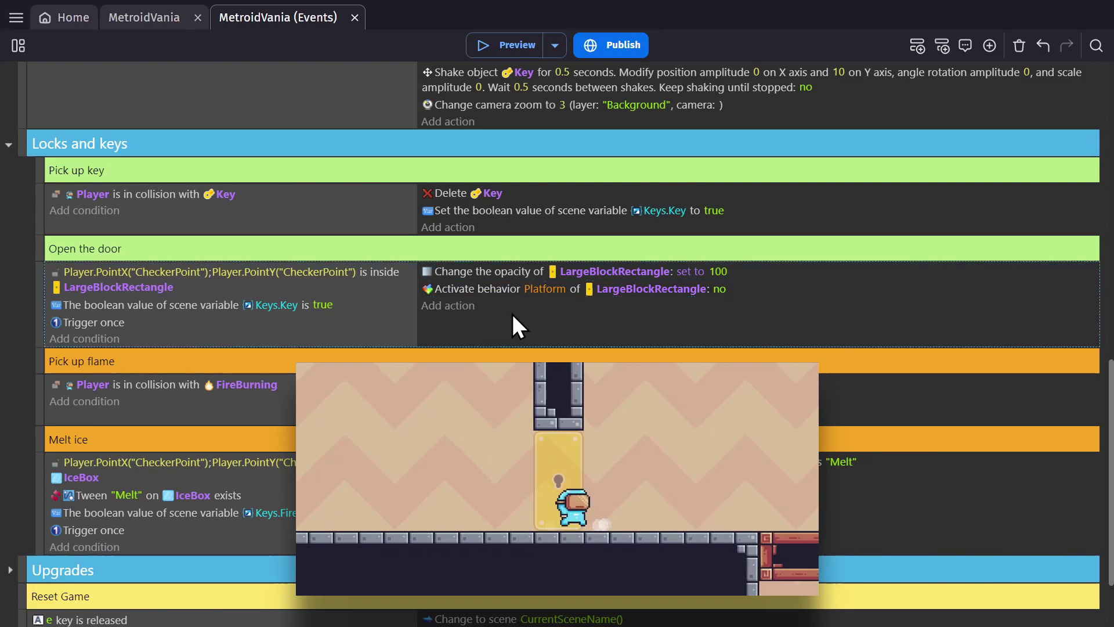
# Examine the Pick up flame and Melt ice events, including the IceBox collision-point and Melt tween conditions
pyautogui.scroll(-2, 271, 423)
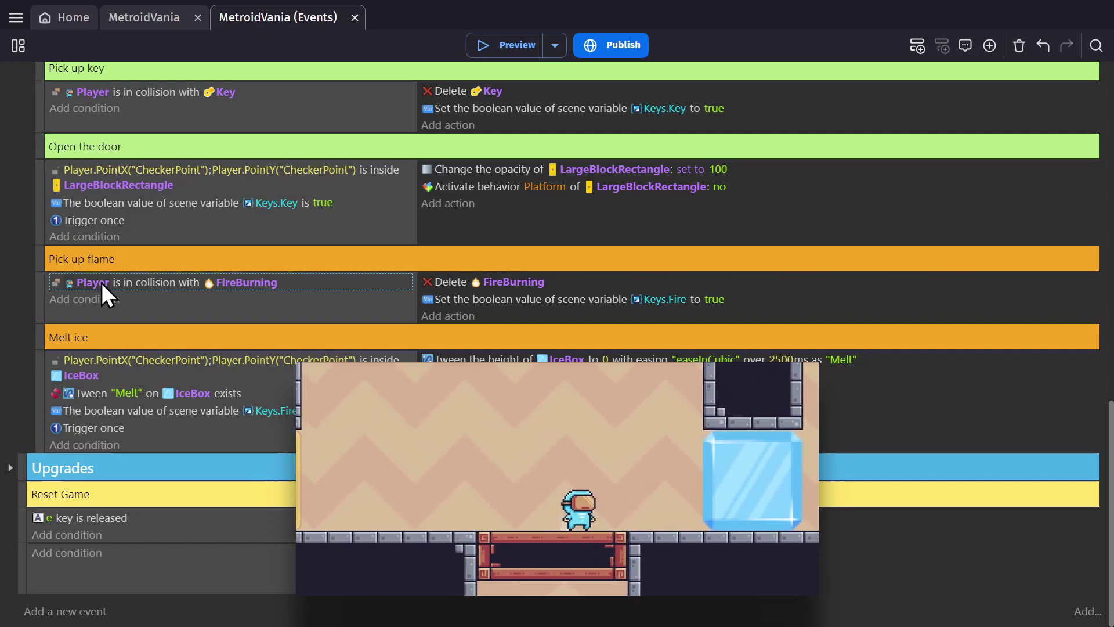
pyautogui.press('space')
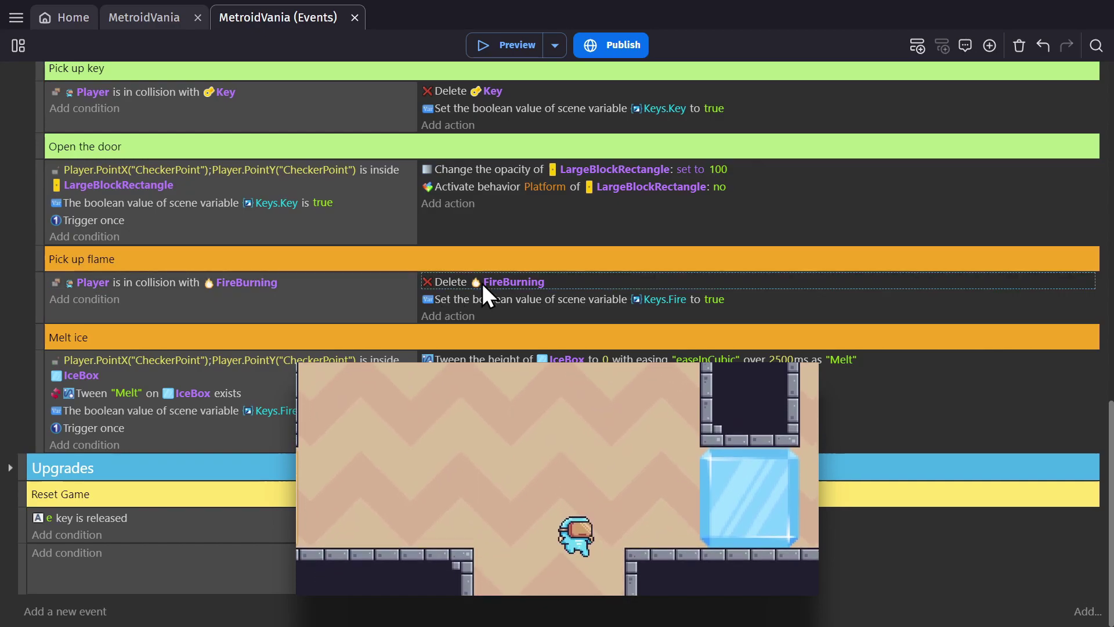
pyautogui.press('space')
pyautogui.press('Right')
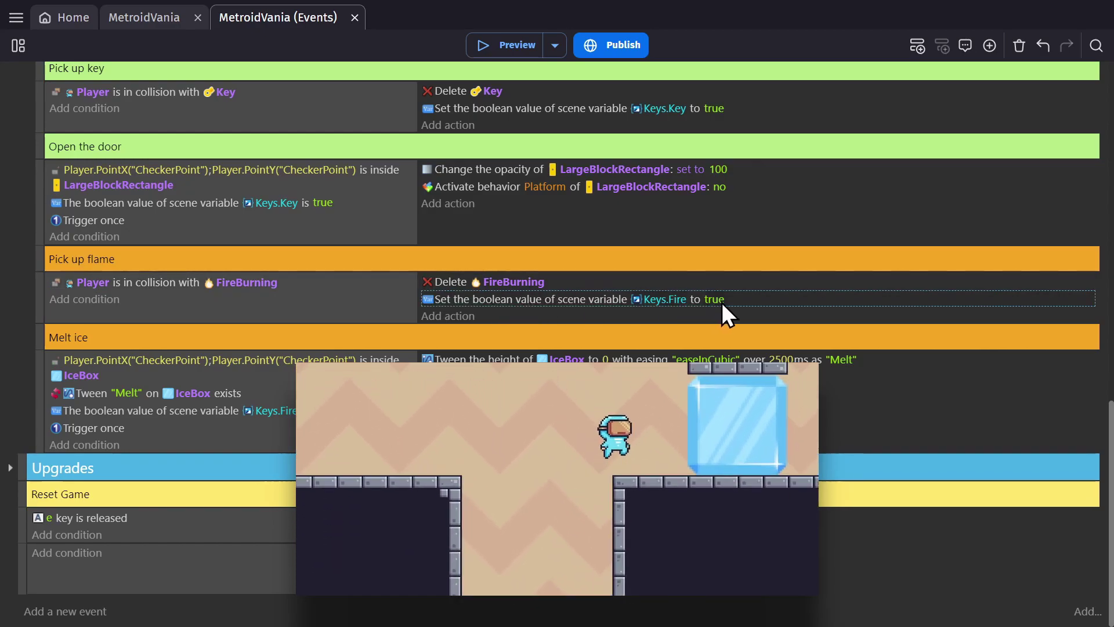
pyautogui.click(176, 367)
pyautogui.click(378, 363)
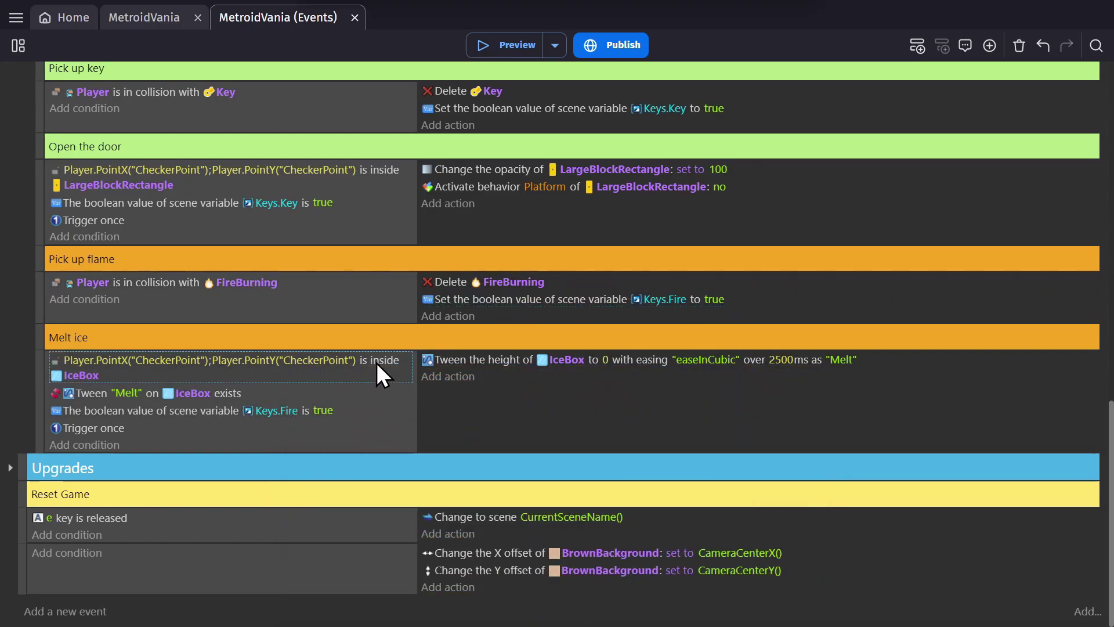
pyautogui.hotkey('alt', 'Tab')
pyautogui.hotkey('alt', 'Tab')
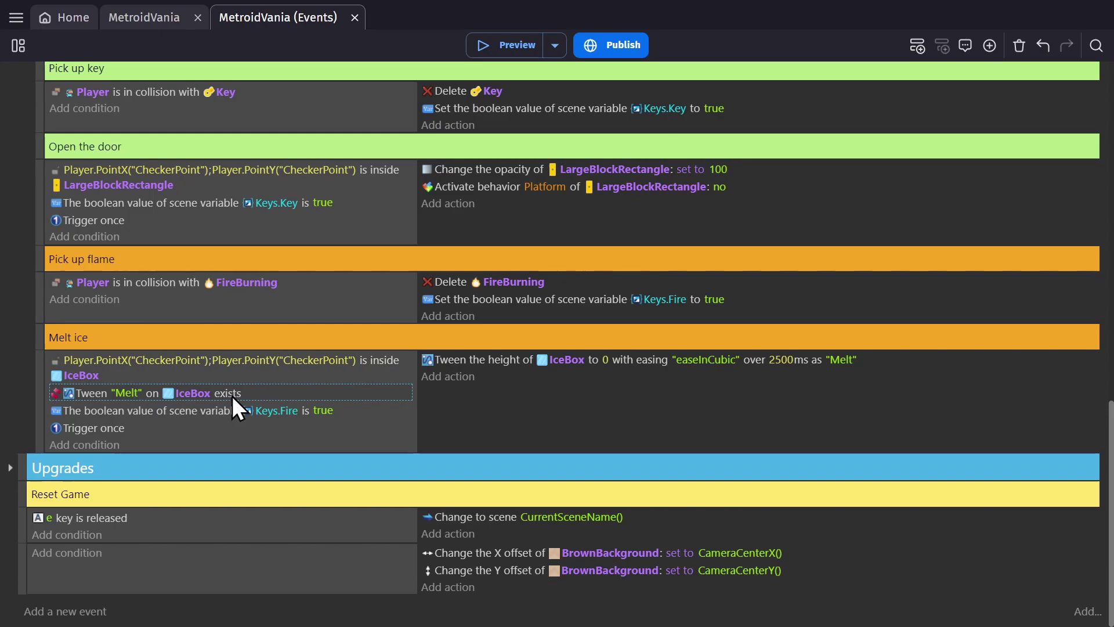
# Review the Melt ice event's IceBox height tween and Keys.Fire condition, and preview the Player melting the ice block
pyautogui.click(628, 362)
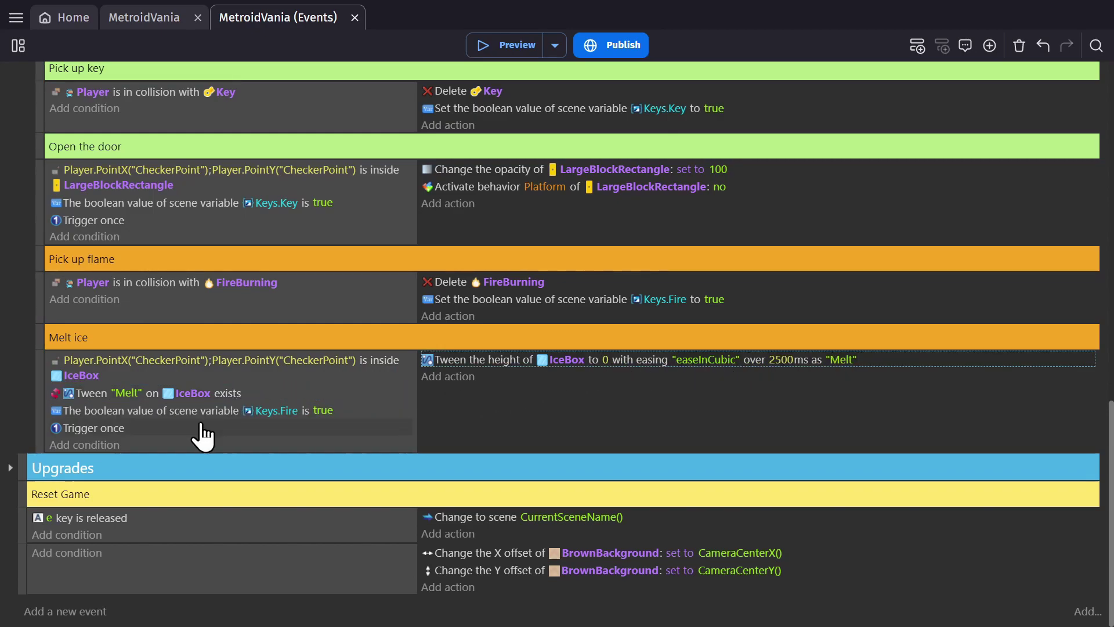
pyautogui.click(61, 410)
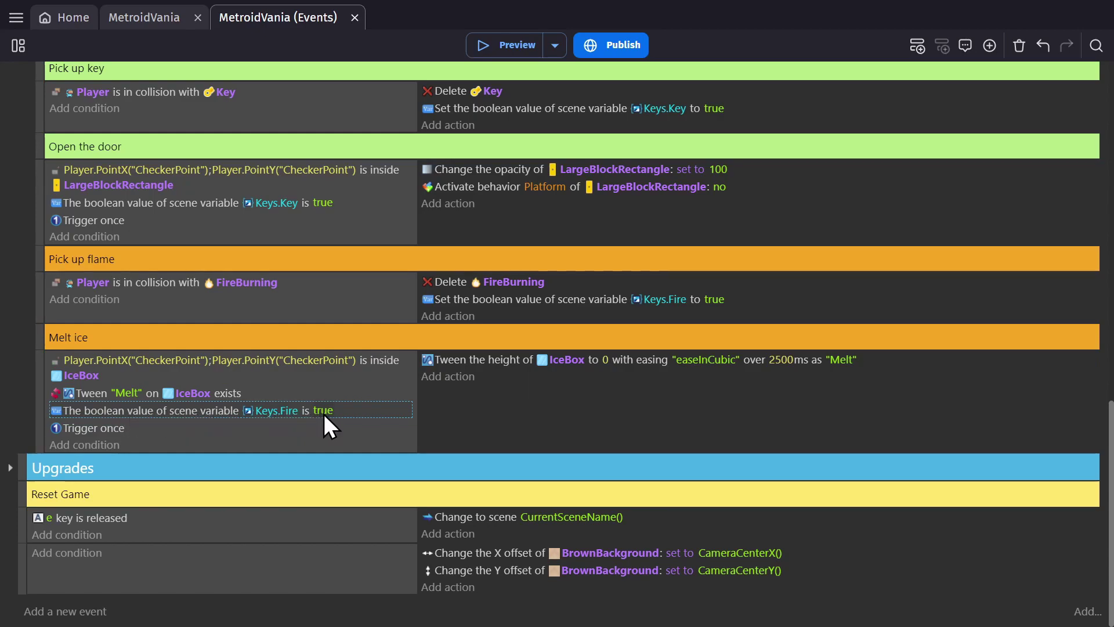
pyautogui.press('F5')
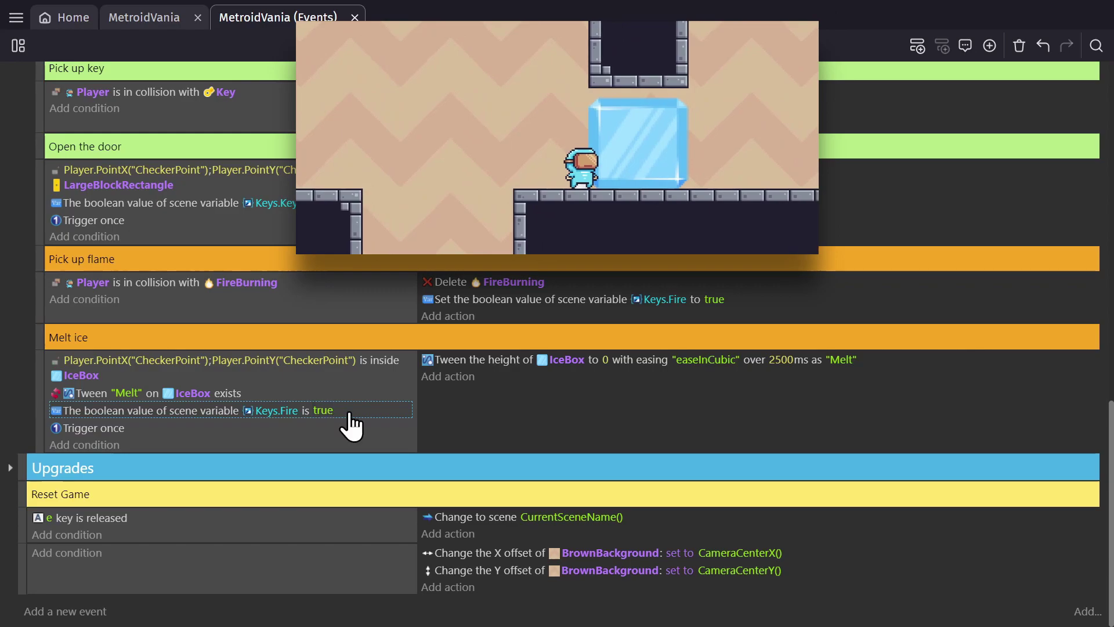
pyautogui.click(484, 417)
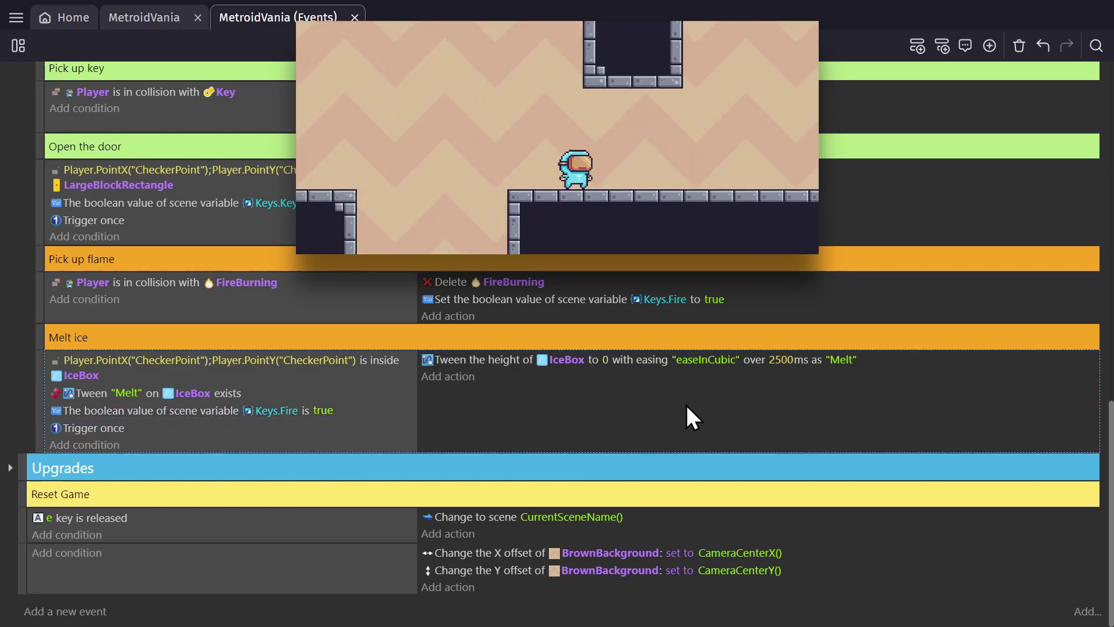
# Playtest the level by running and jumping the Player across the platforms up to the ledge with the Win text
pyautogui.press('Right')
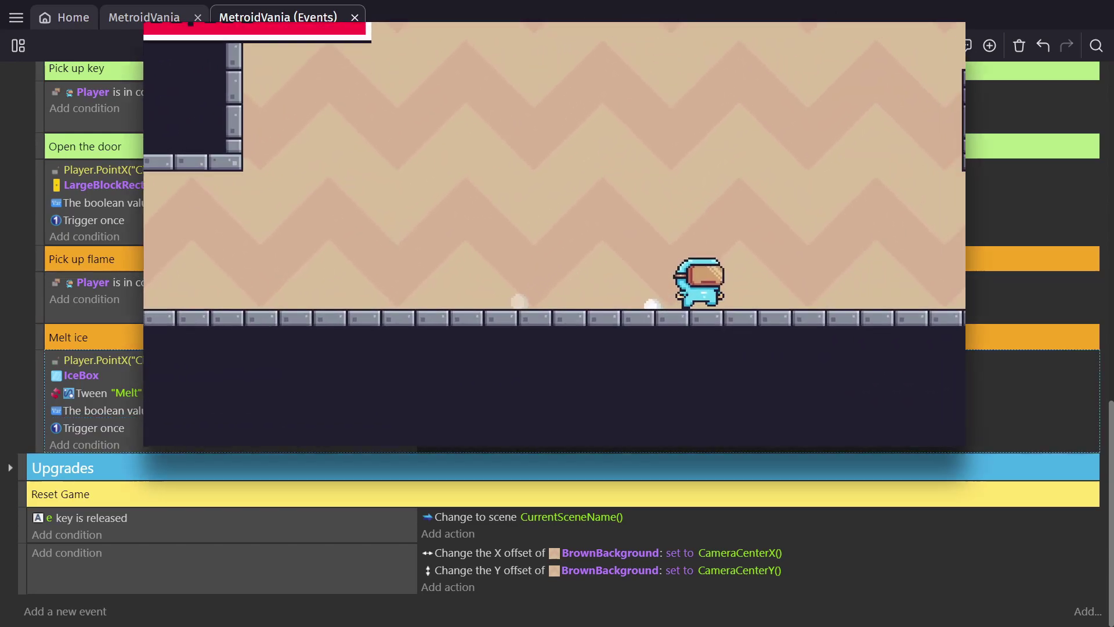
pyautogui.press('Left')
pyautogui.press('space')
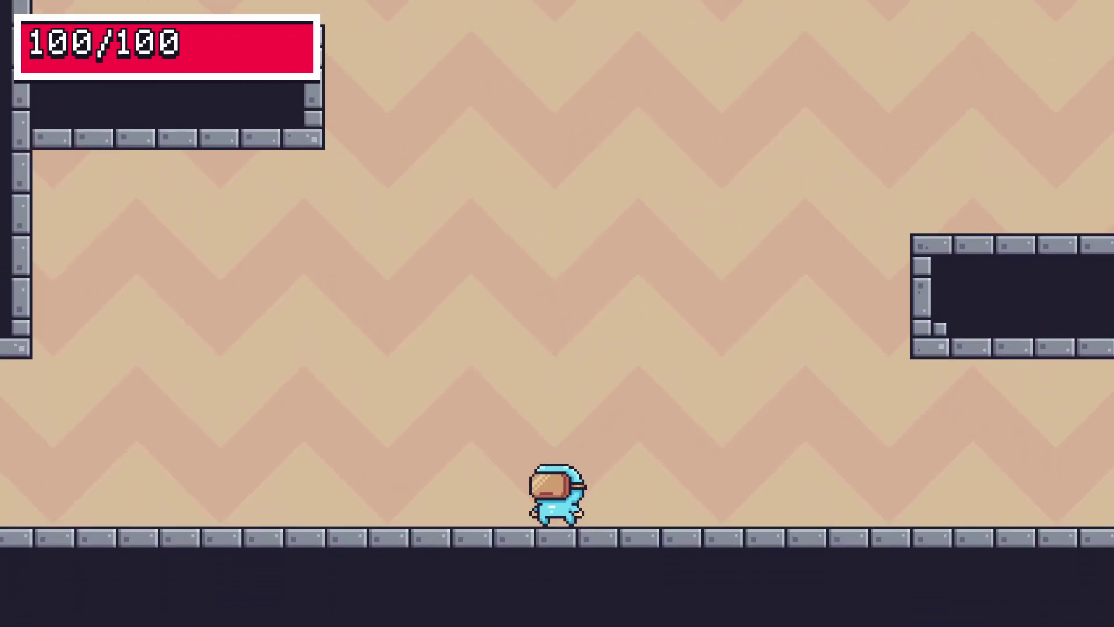
pyautogui.press('Right')
pyautogui.press('space')
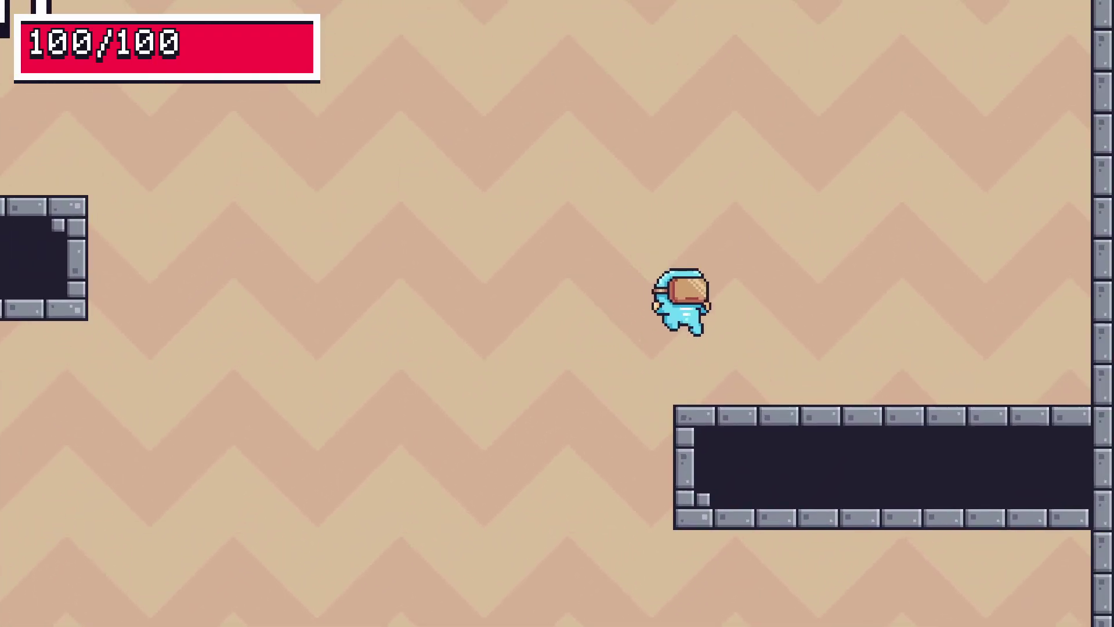
pyautogui.press('Left')
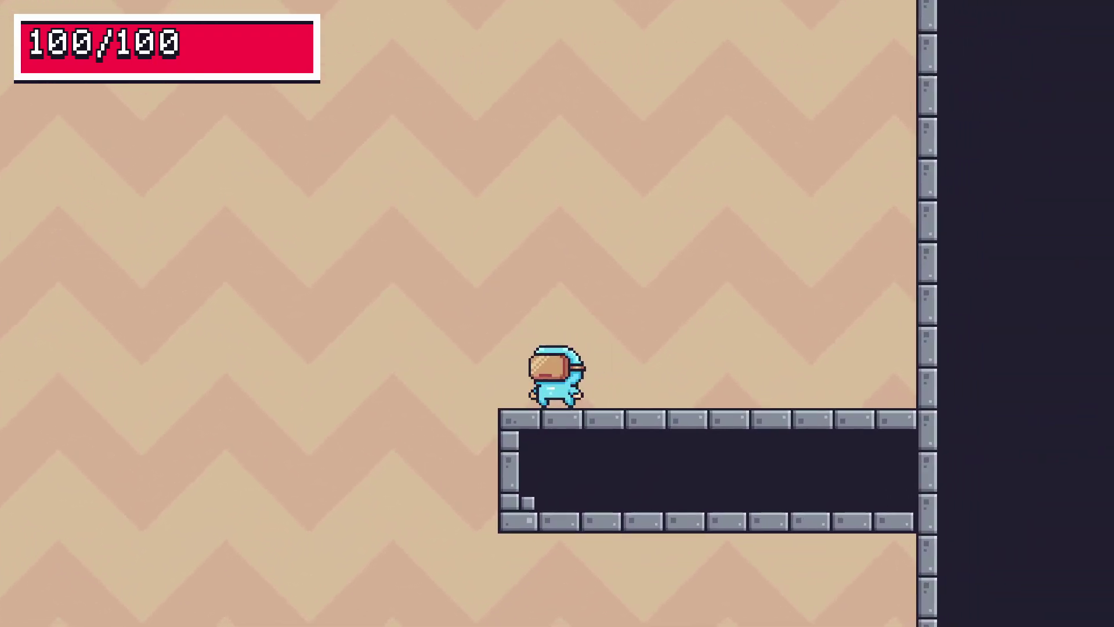
pyautogui.press('space')
pyautogui.press('Left')
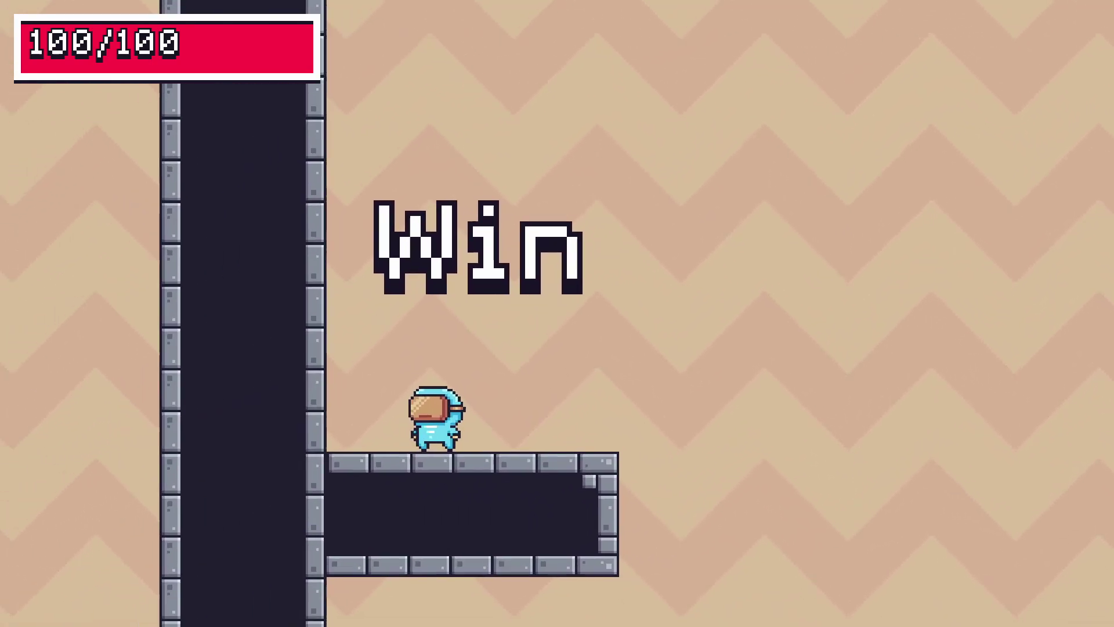
pyautogui.press('Right')
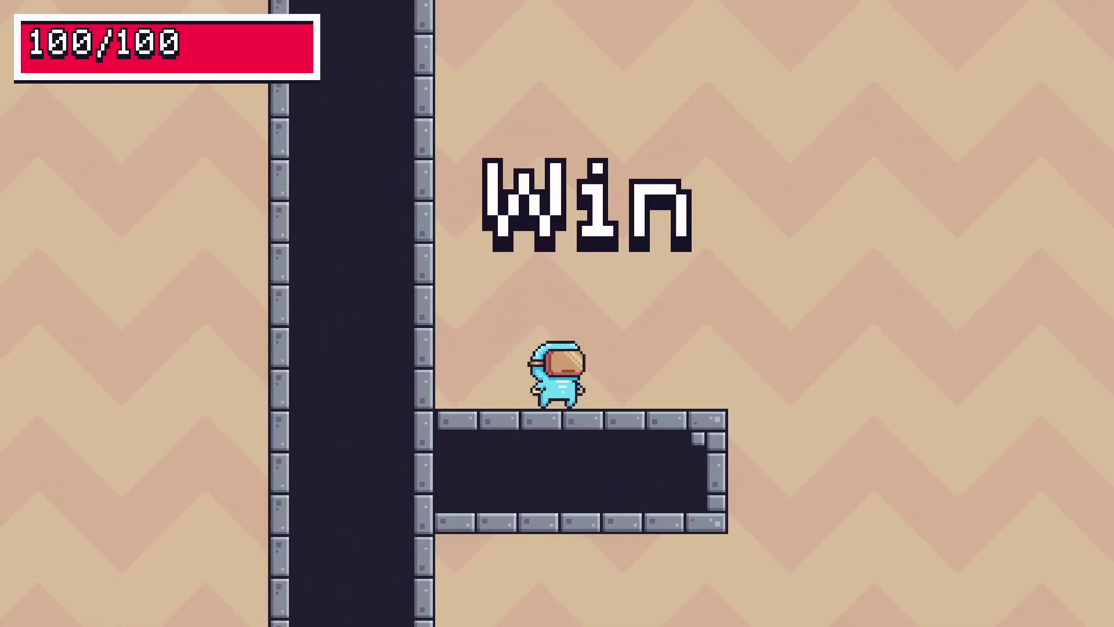